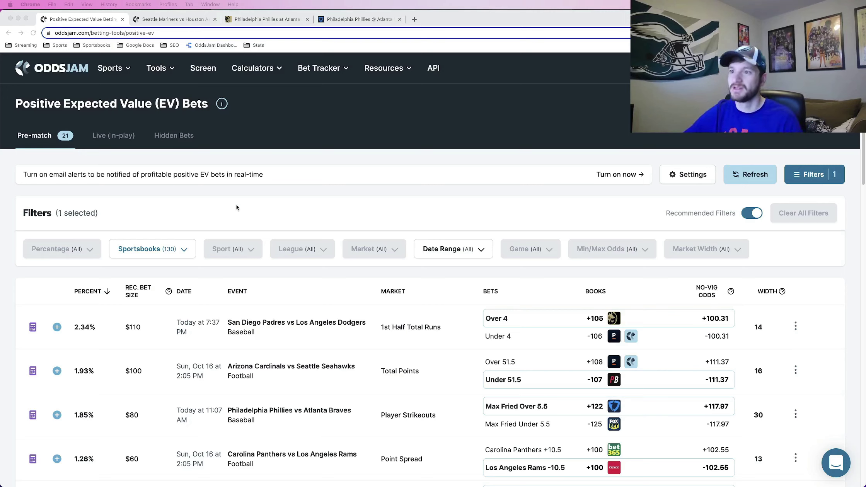
- Expand the Phillies vs Braves Max Fried strikeouts row to show odds across five sportsbooks
triple_click(138, 99)
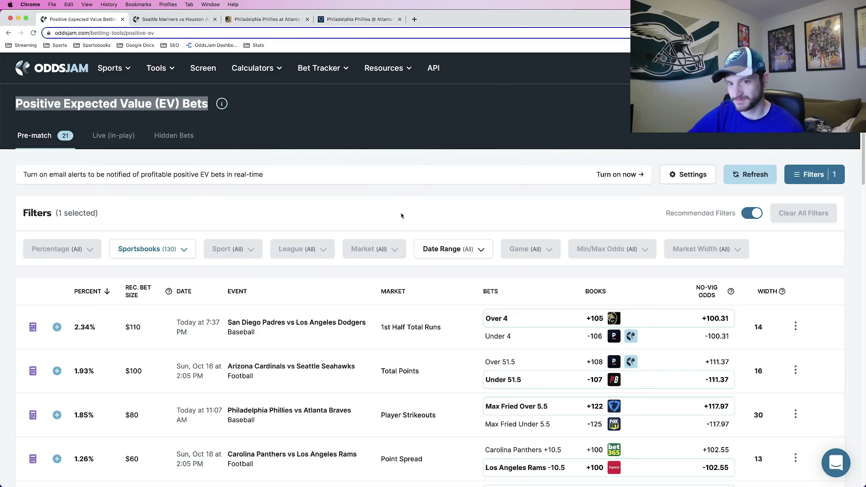
click(414, 409)
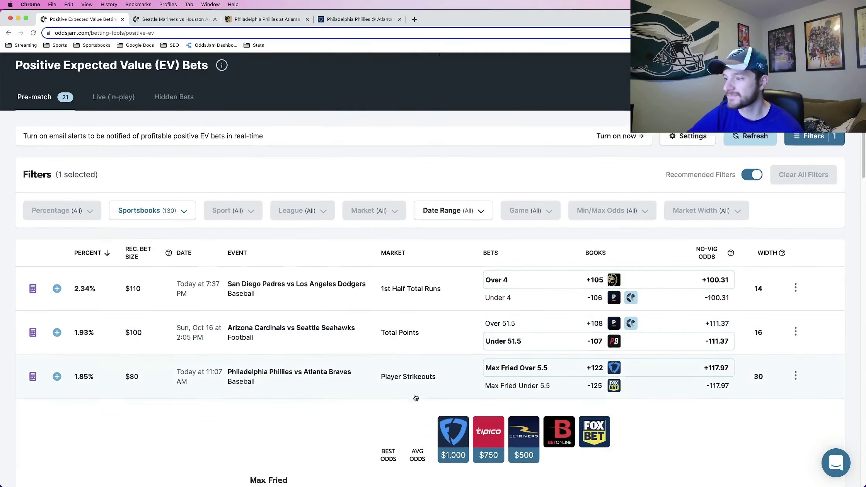
scroll(416, 397, down, 3)
scroll(415, 397, down, 2)
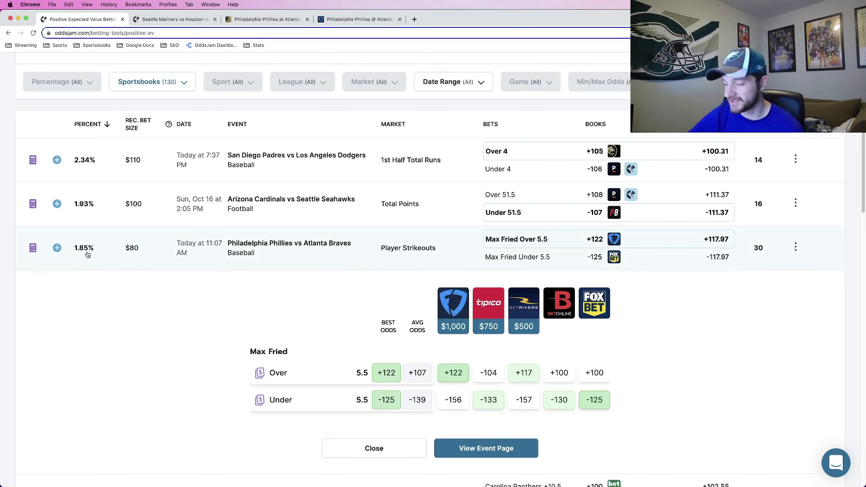
scroll(206, 311, down, 2)
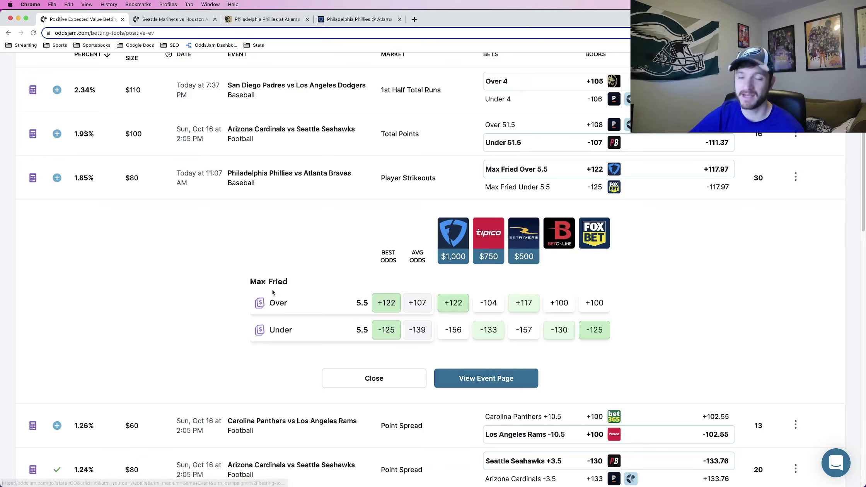
- On FanDuel, place the $50 Max Fried Over 5.5 bet at +122, then return to OddsJam
click(355, 19)
click(676, 468)
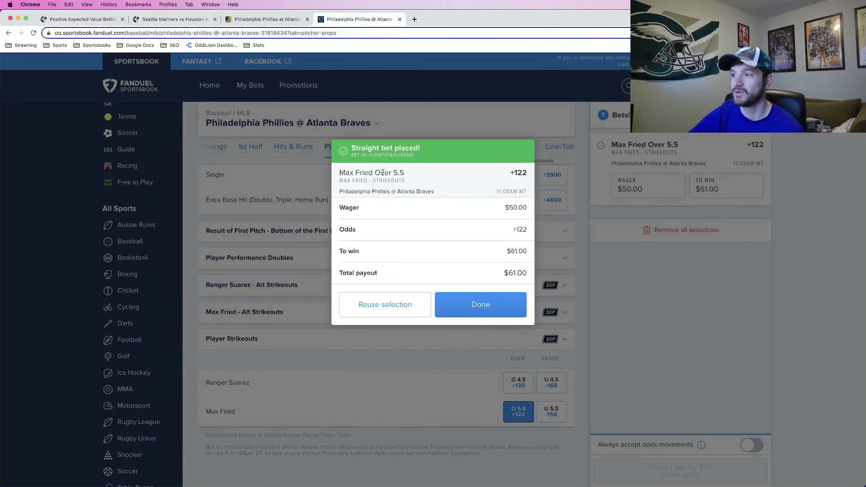
drag(391, 173, 339, 172)
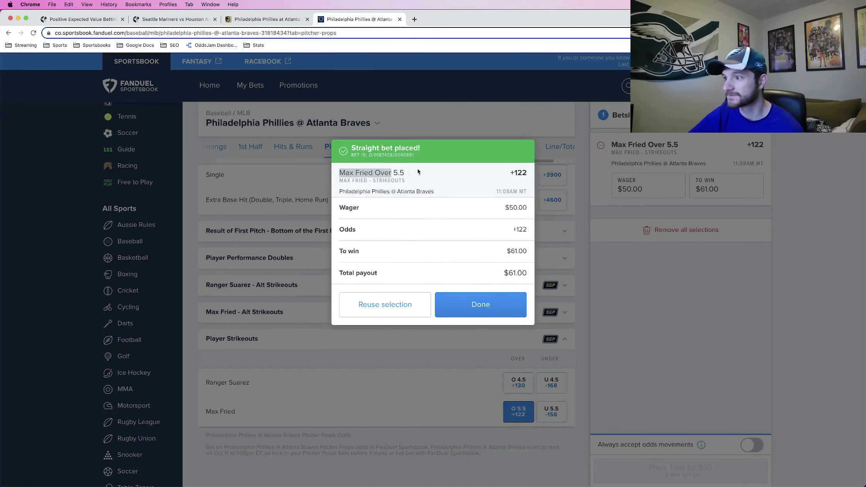
drag(419, 172, 343, 172)
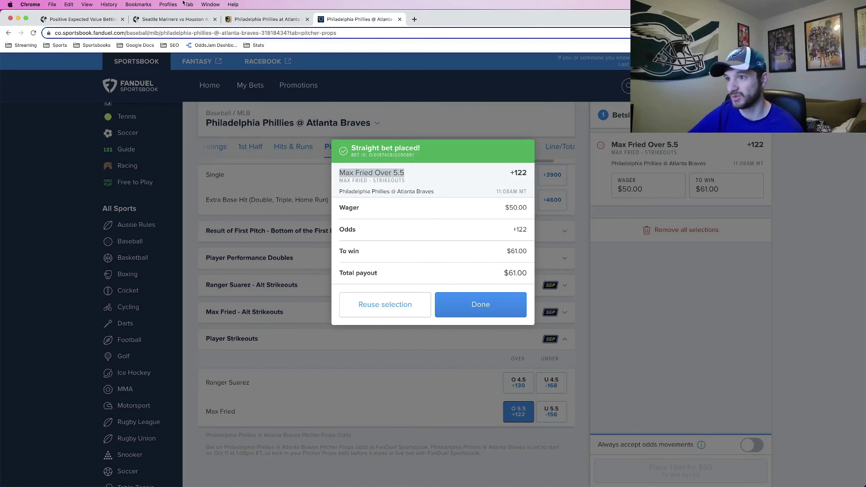
key(ctrl+1)
- Save the Max Fried Over 5.5 FanDuel bet to the tracker with a 50 stake
click(453, 308)
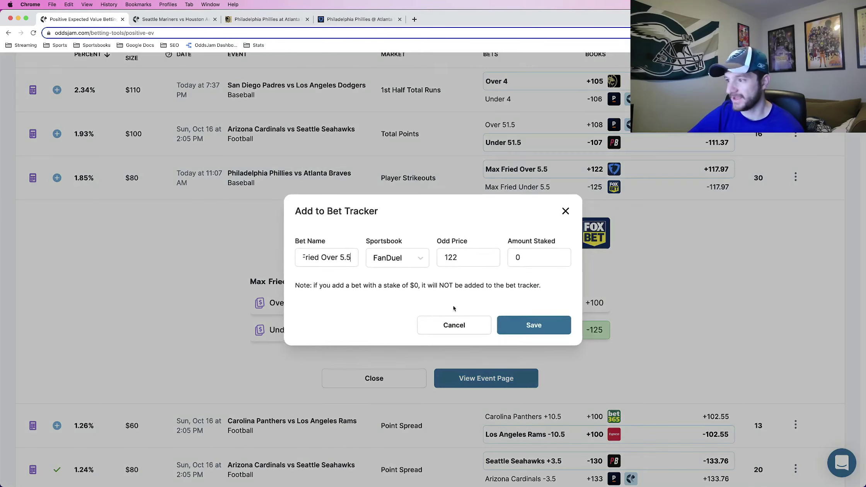
click(521, 257)
text(50)
click(526, 330)
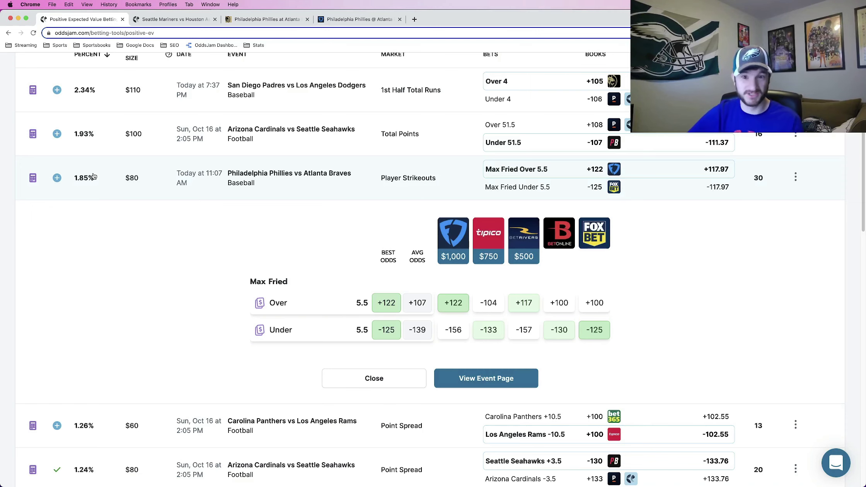
scroll(95, 176, up, 1)
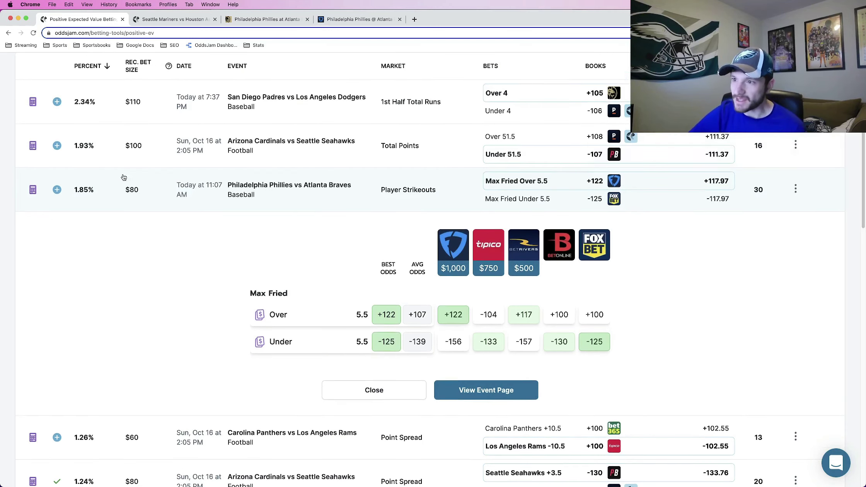
scroll(104, 145, down, 5)
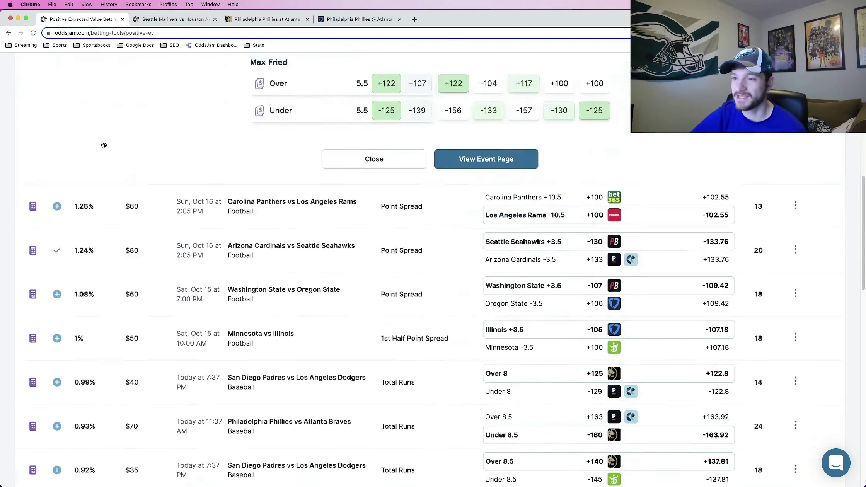
scroll(207, 318, up, 3)
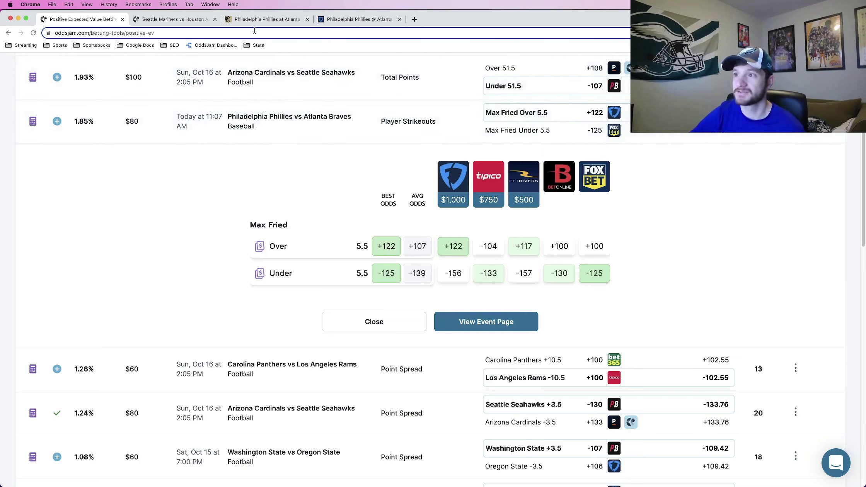
- Dismiss FanDuel's bet-placed confirmation and find the Verlander boost in Odds Boosts
click(359, 19)
click(501, 301)
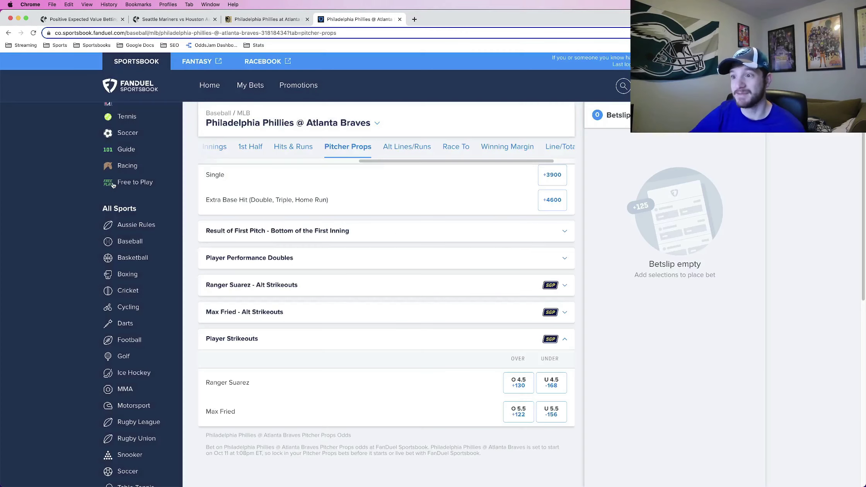
click(131, 174)
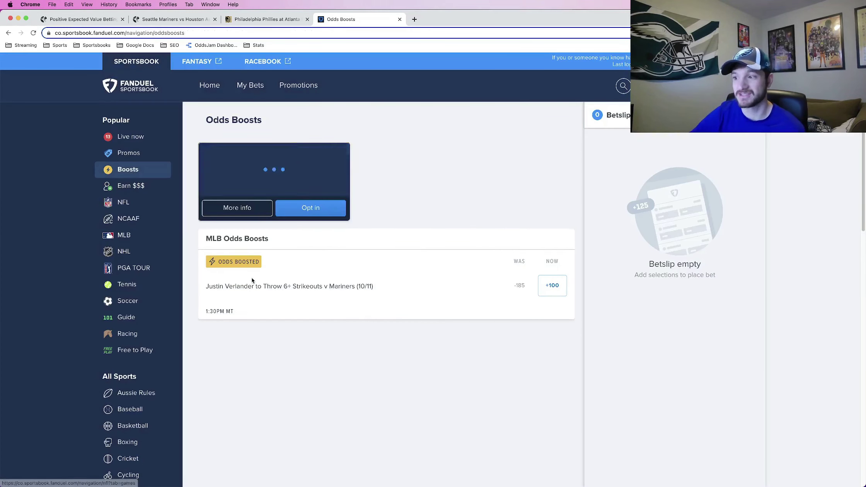
triple_click(240, 287)
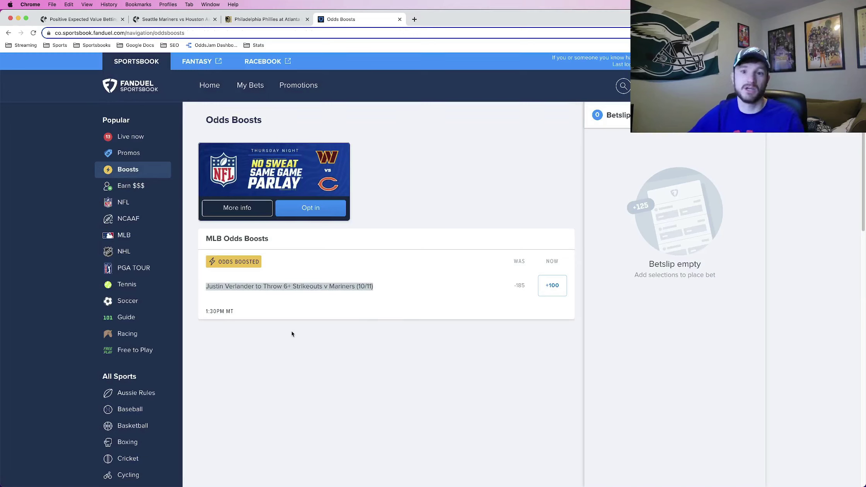
- Bet $50 on the Verlander 6+ strikeouts boost at +100, then open the Mariners–Astros odds
click(554, 293)
click(656, 207)
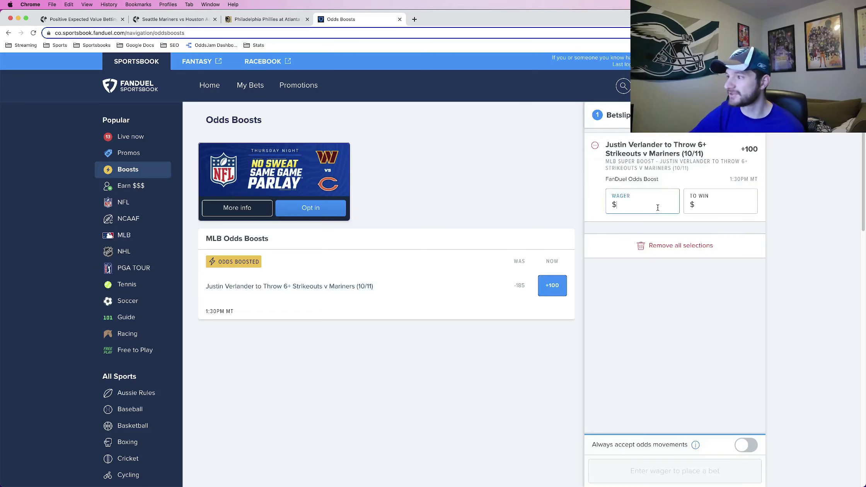
text(50)
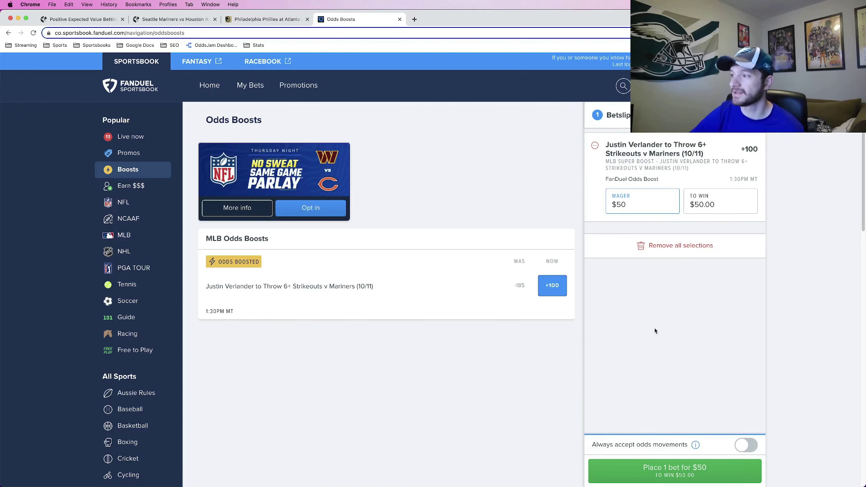
click(676, 470)
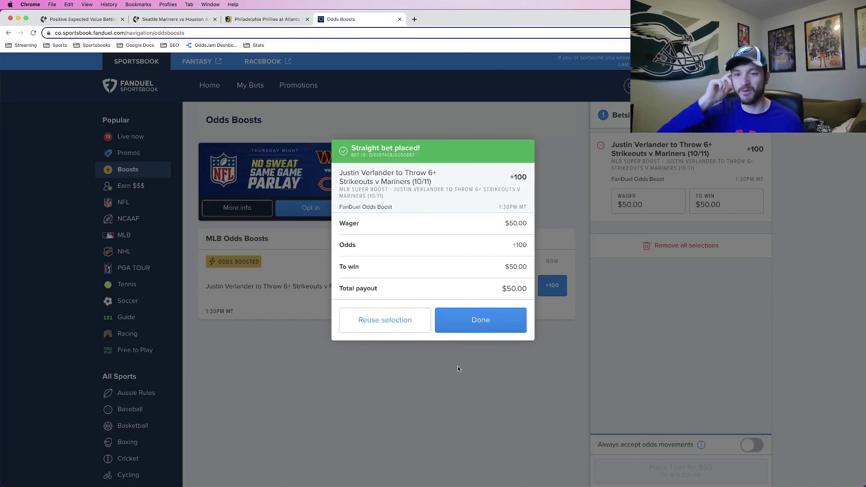
click(481, 314)
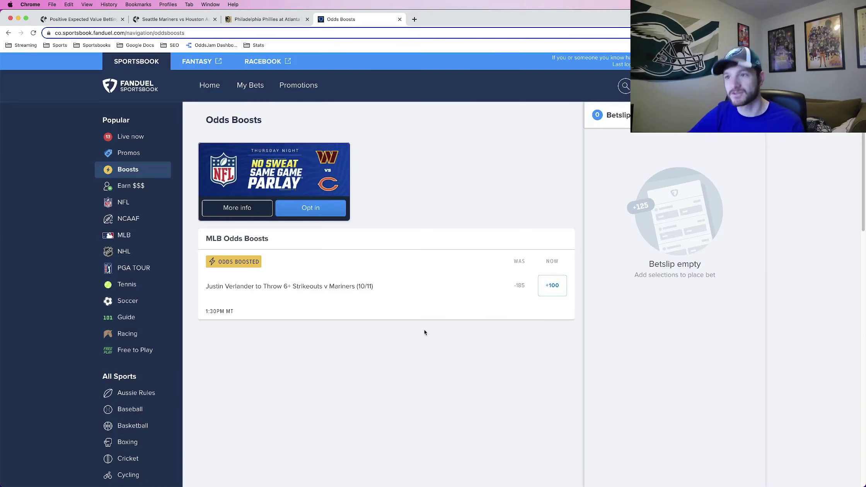
click(179, 20)
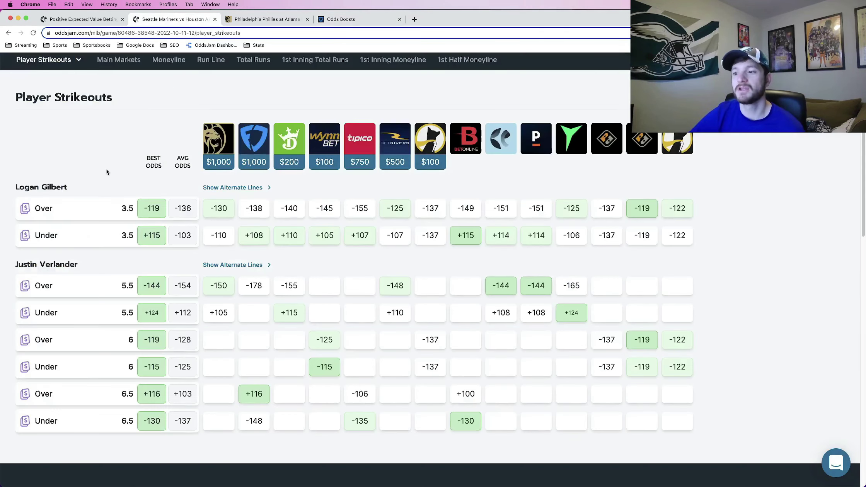
scroll(106, 172, up, 2)
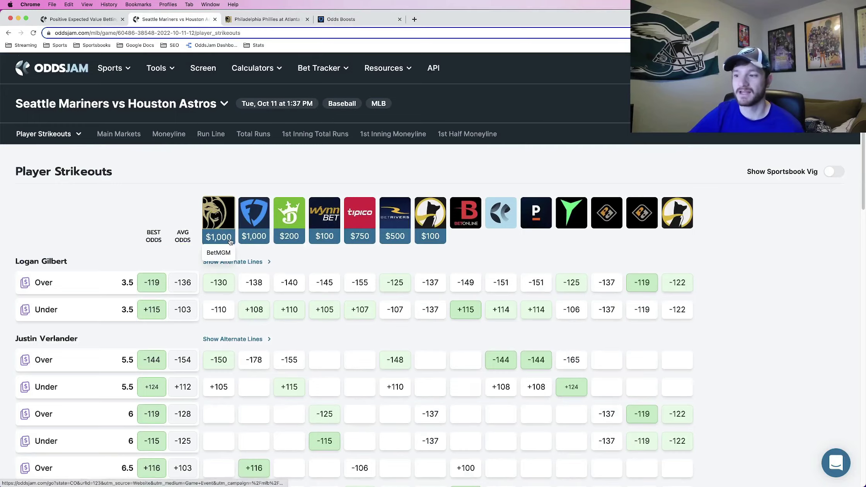
scroll(230, 284, down, 2)
scroll(270, 359, down, 1)
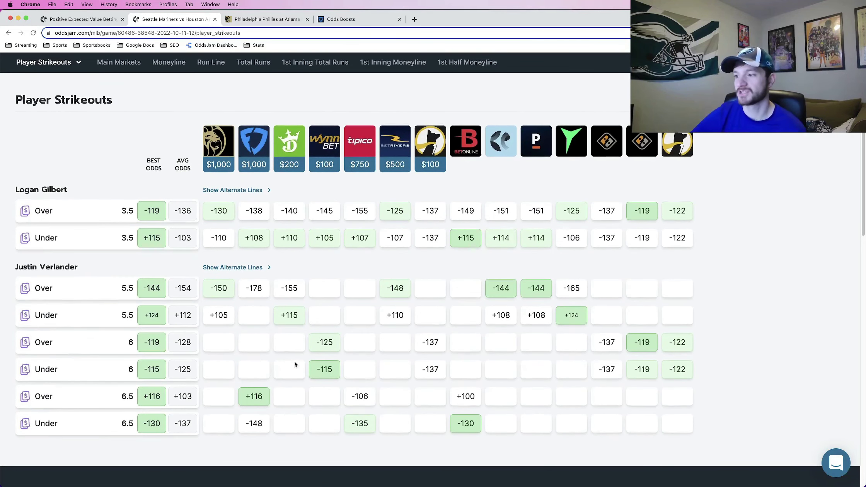
scroll(296, 365, down, 1)
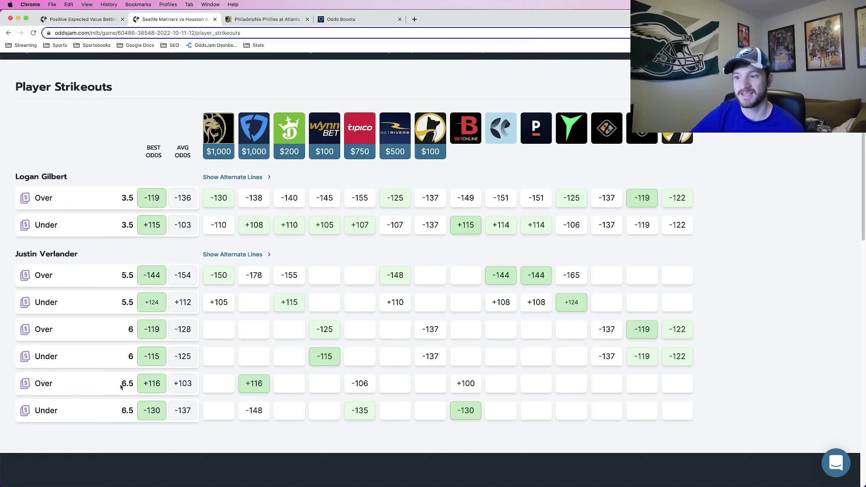
- Compare Verlander's Over 6.5 and Over 5.5 strikeout lines on OddsJam
drag(122, 386, 135, 387)
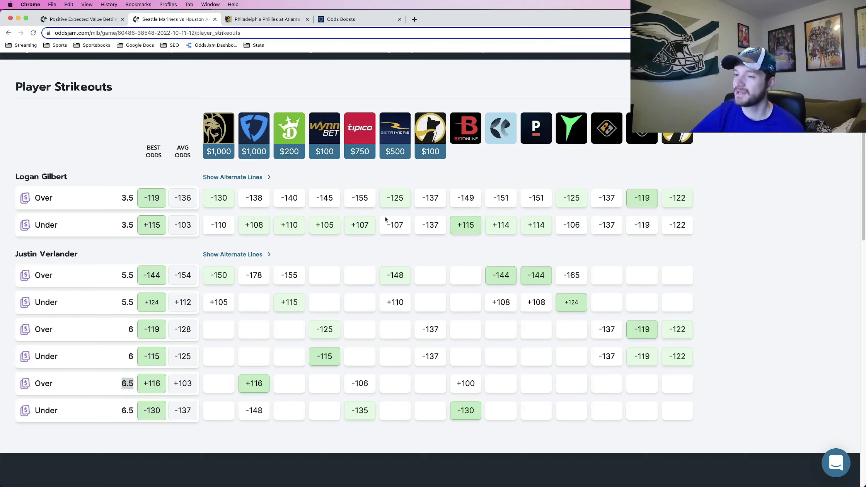
drag(119, 276, 135, 275)
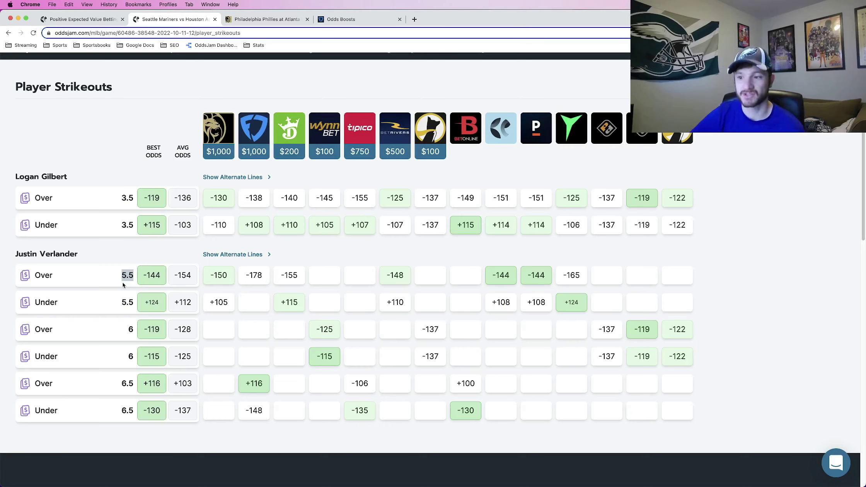
click(130, 330)
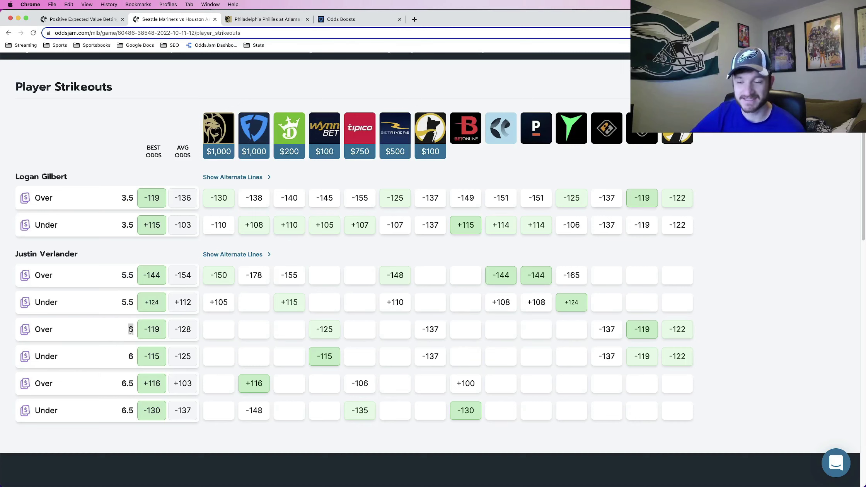
double_click(127, 274)
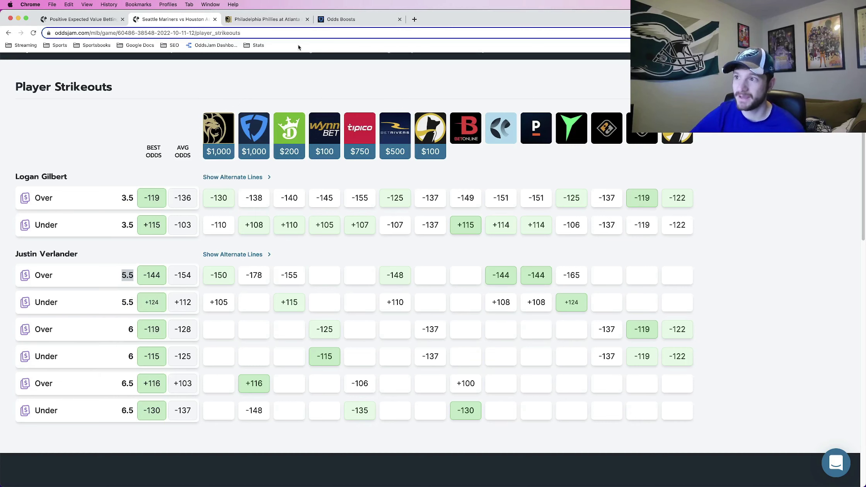
- Check Verlander's Over 6 line against FanDuel's boost, ending on FanDuel Odds Boosts
click(382, 19)
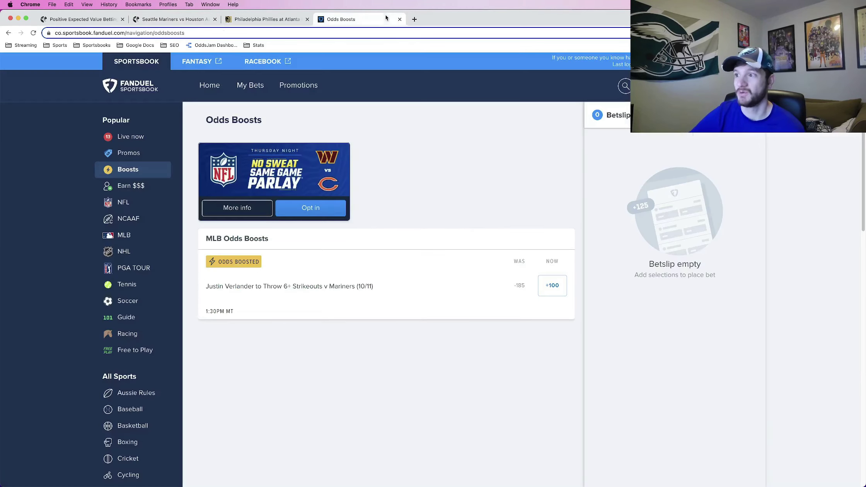
click(153, 21)
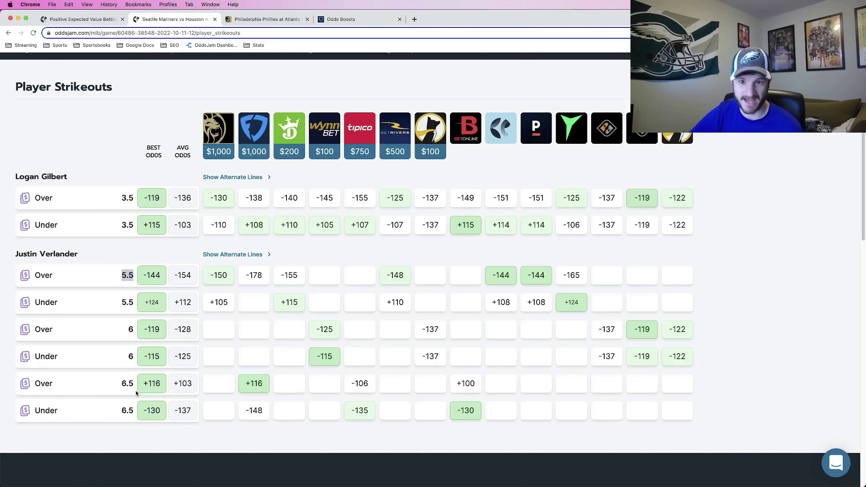
double_click(131, 329)
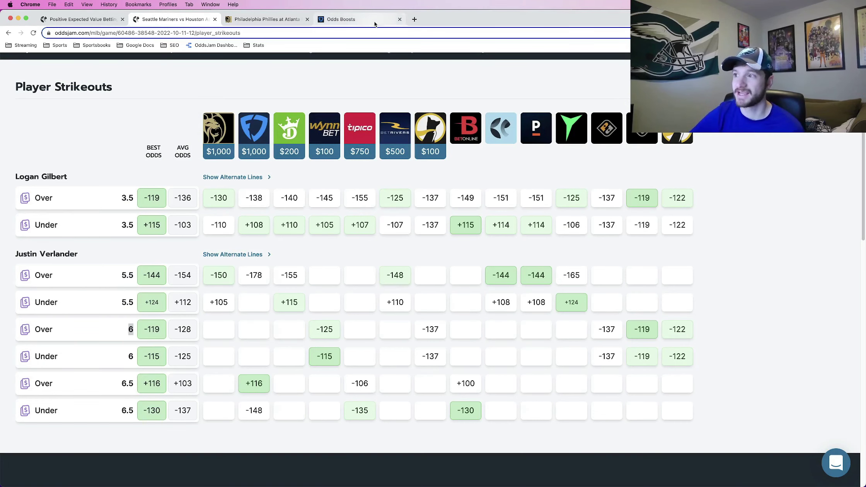
click(359, 19)
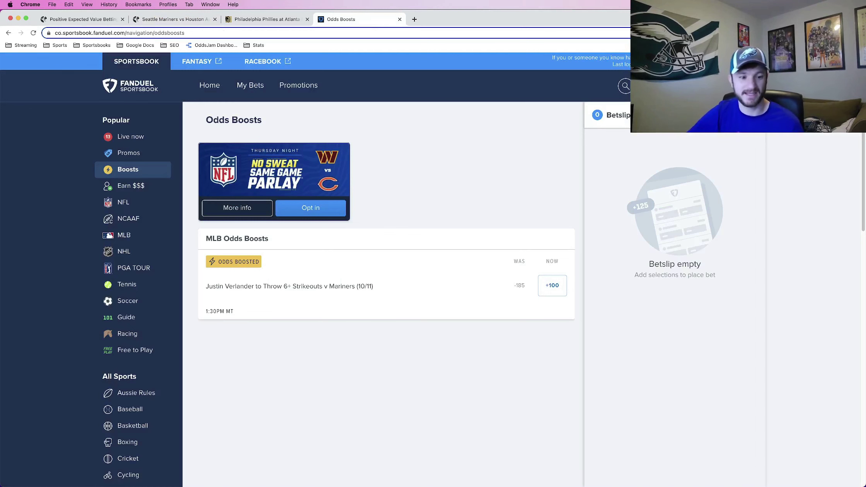
key(super+Tab)
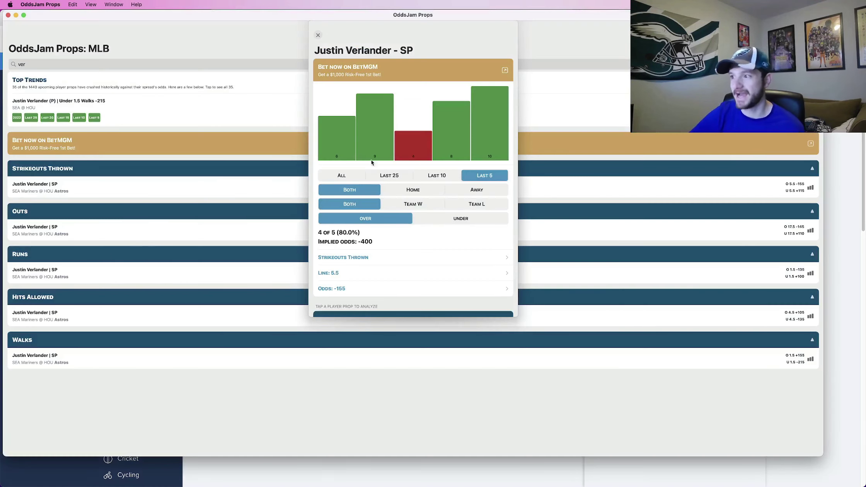
click(338, 174)
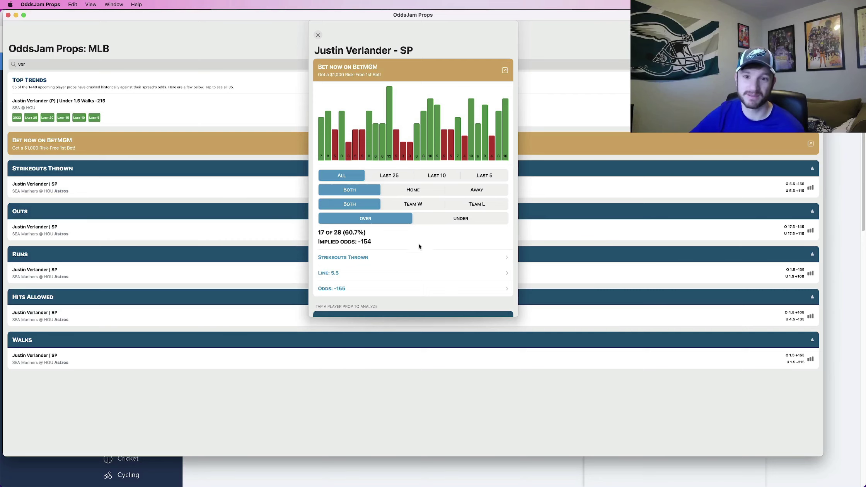
click(864, 229)
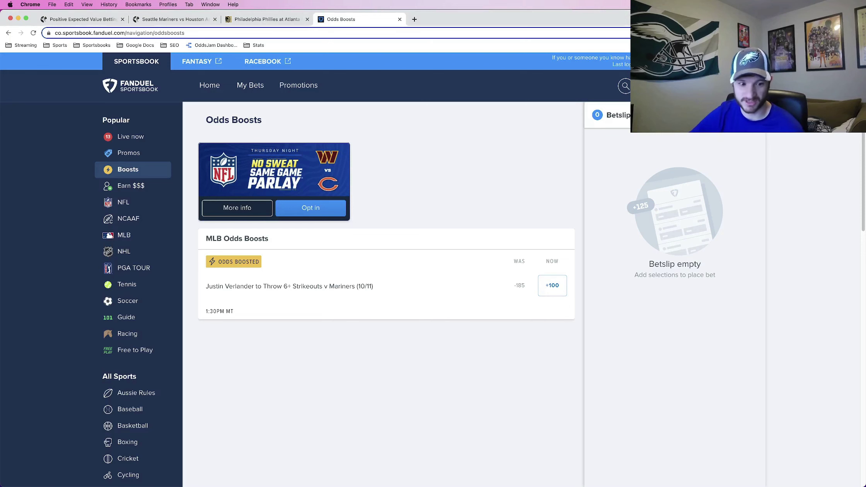
key(super+Tab)
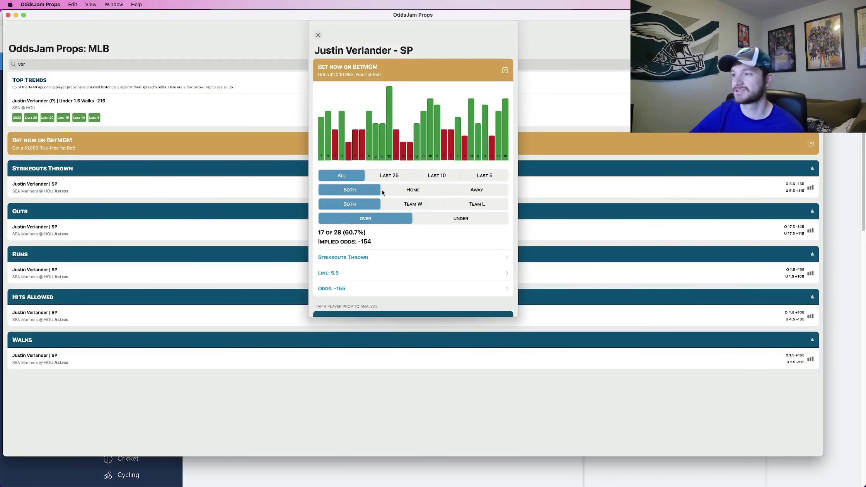
click(390, 179)
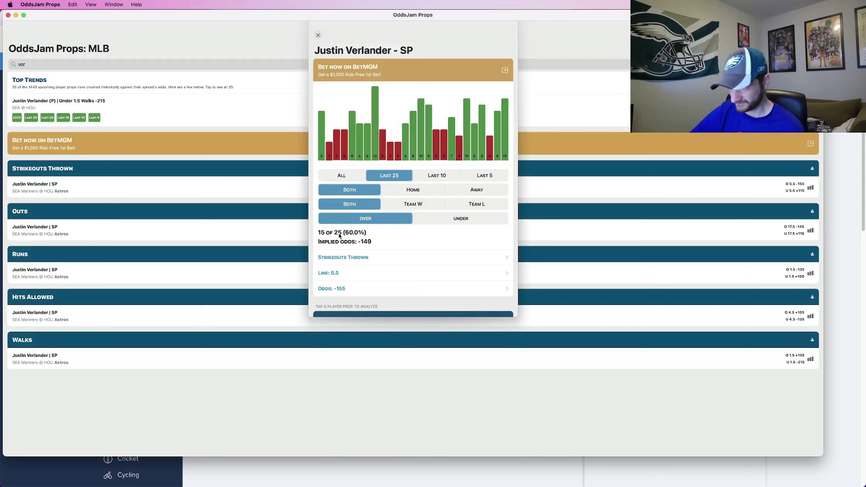
click(443, 180)
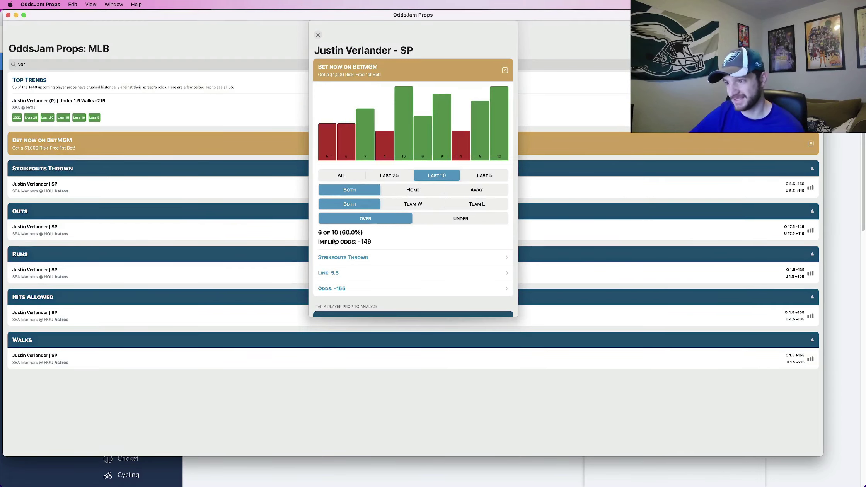
click(489, 178)
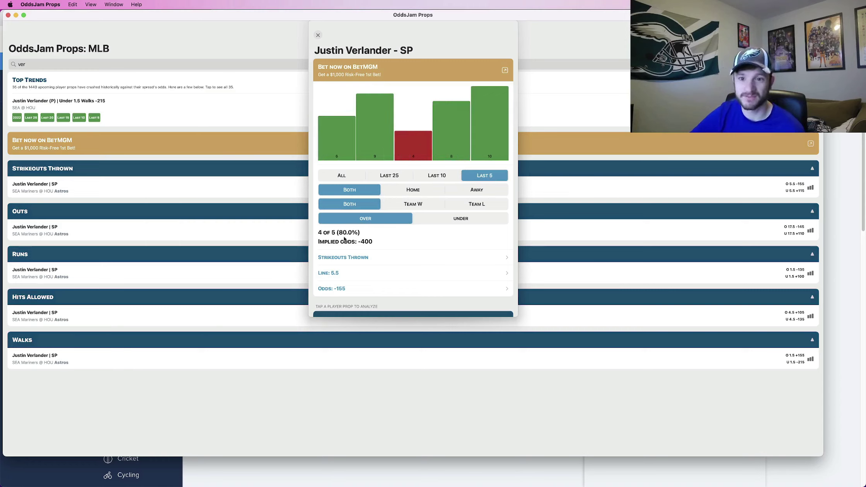
click(838, 156)
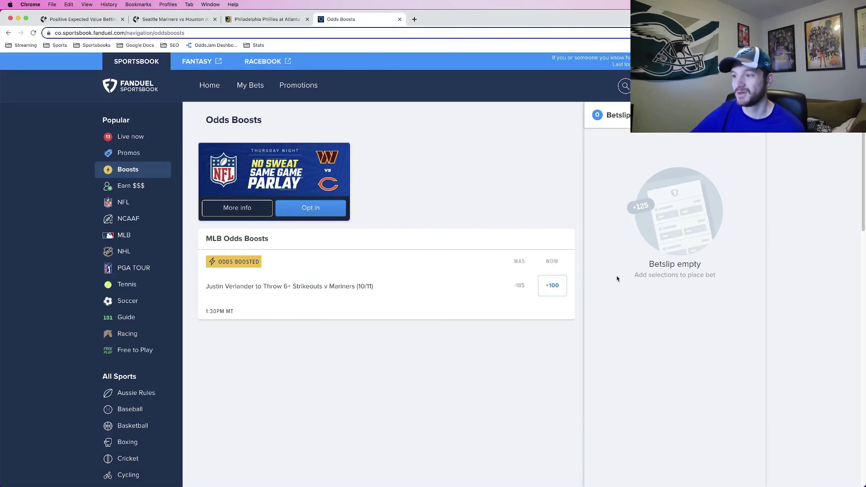
- Collapse the Max Fried row and select BetMGM's Phillies–Braves Under 8.5 runs at -165
click(82, 19)
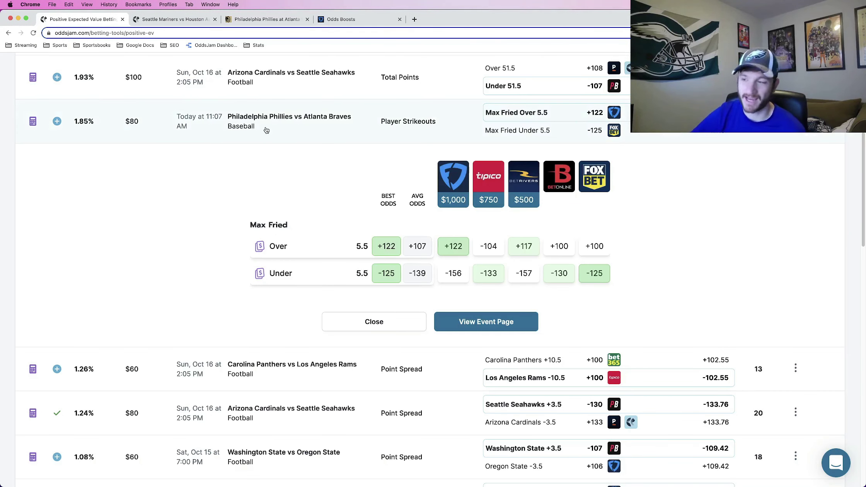
click(265, 130)
scroll(438, 248, down, 3)
click(541, 318)
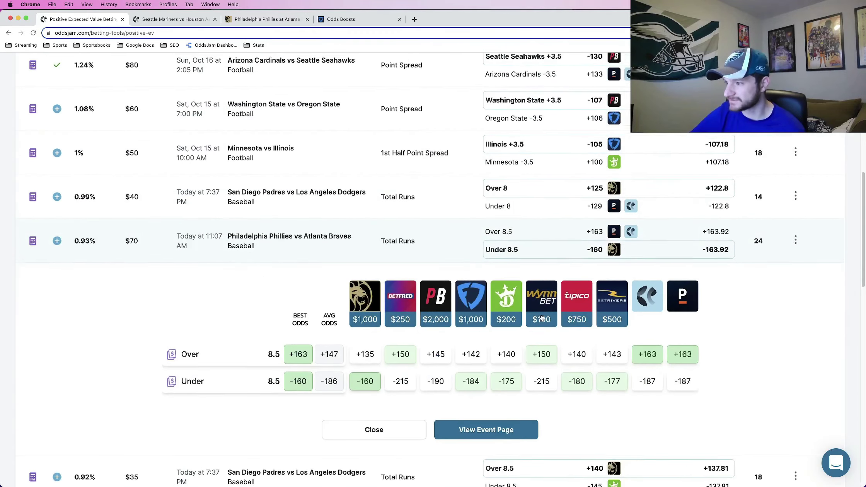
scroll(541, 317, down, 1)
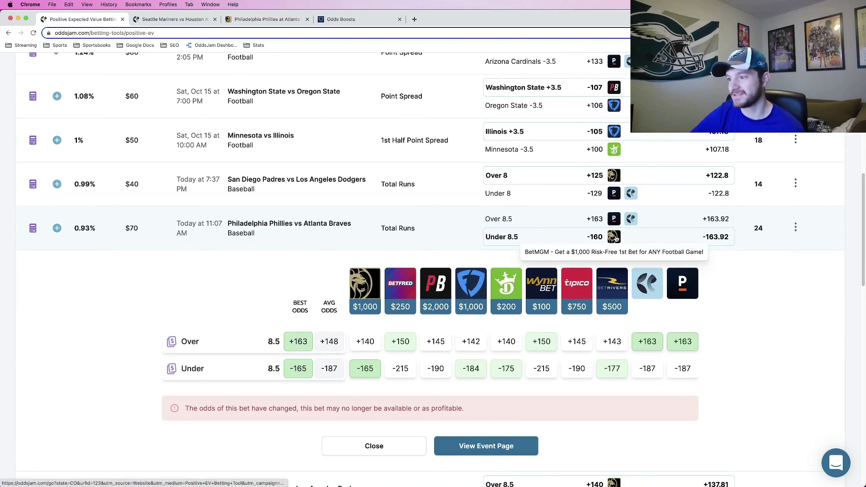
click(365, 368)
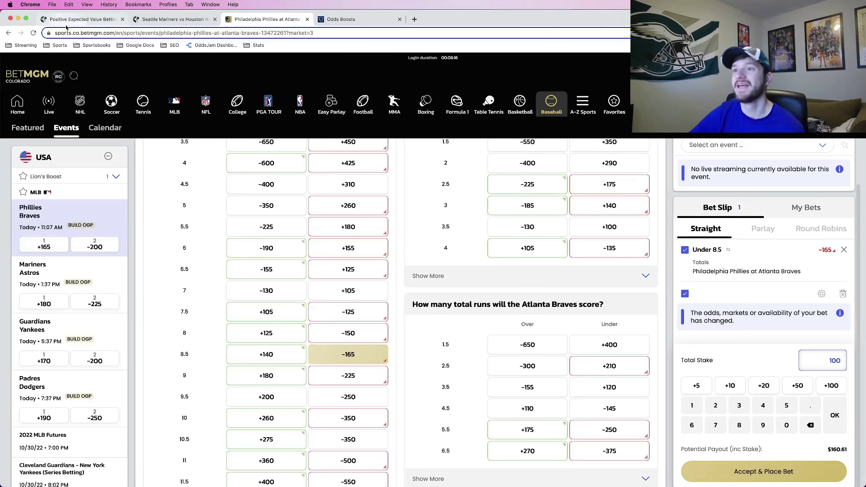
- Leave the BetMGM slip and bring back FanDuel's Verlander 6+ strikeouts boost at +100
click(81, 19)
scroll(353, 208, up, 5)
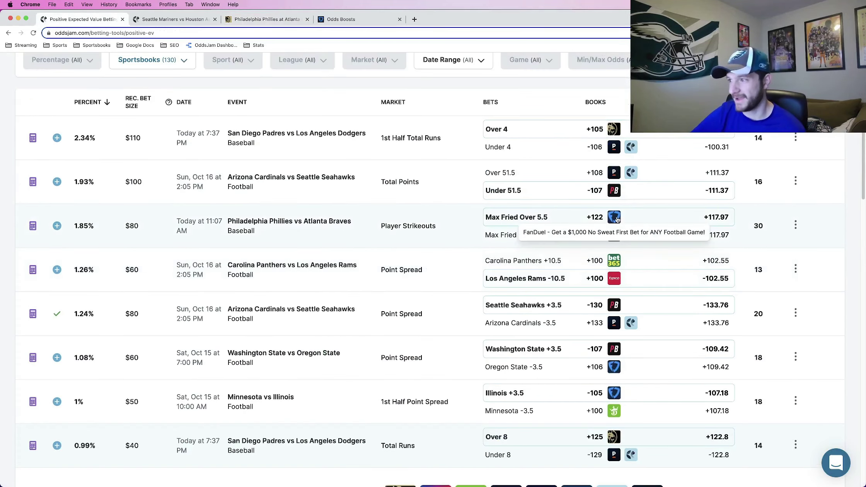
click(616, 217)
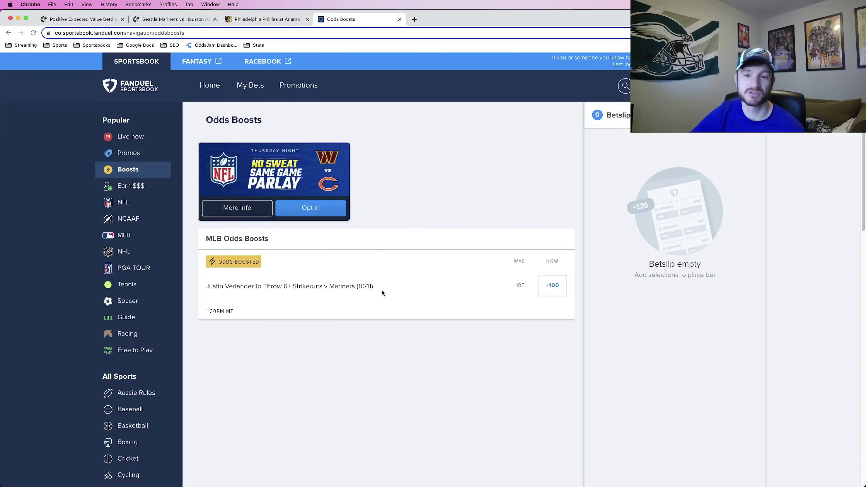
key(super+Tab)
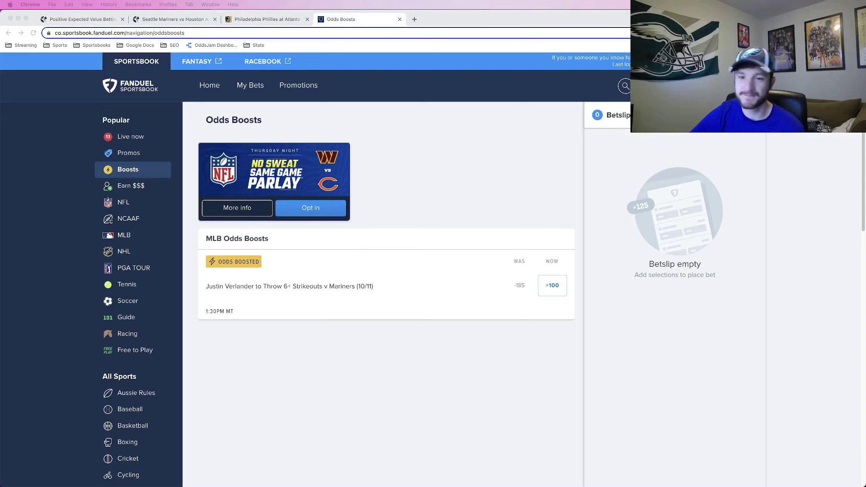